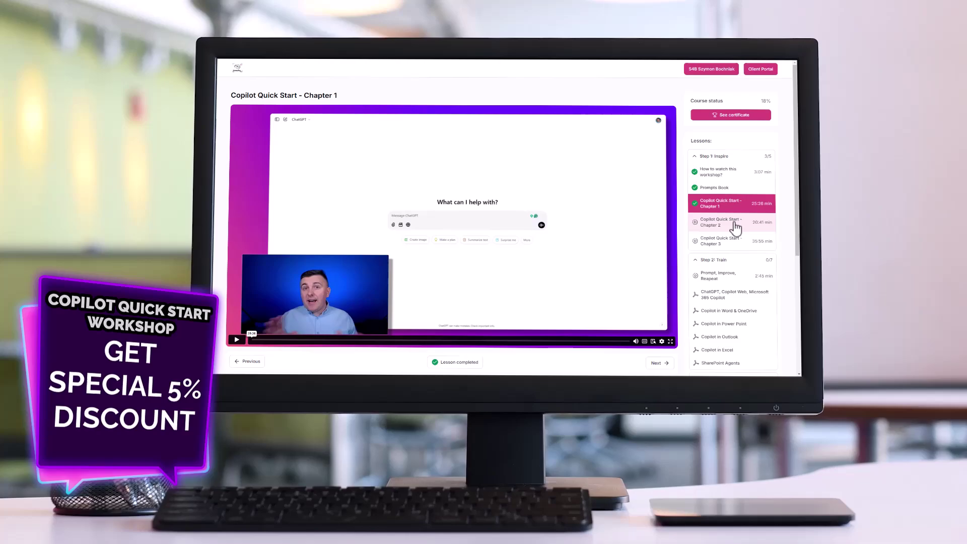
Browse the Chapter 2, Chapter 3 and ChatGPT/Copilot lessons, then view the completion certificate page.
{"action": "left_click", "coordinate": [736, 226]}
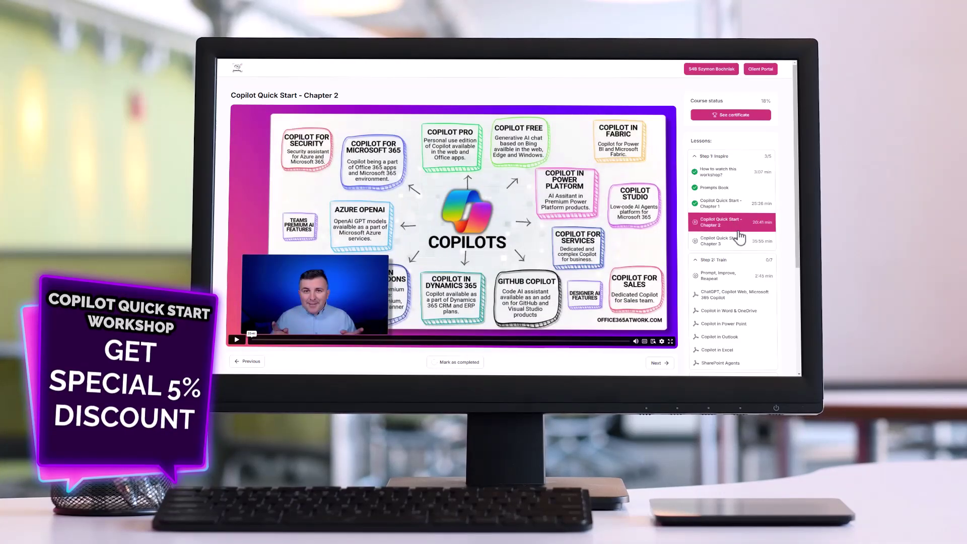
{"action": "left_click", "coordinate": [737, 243]}
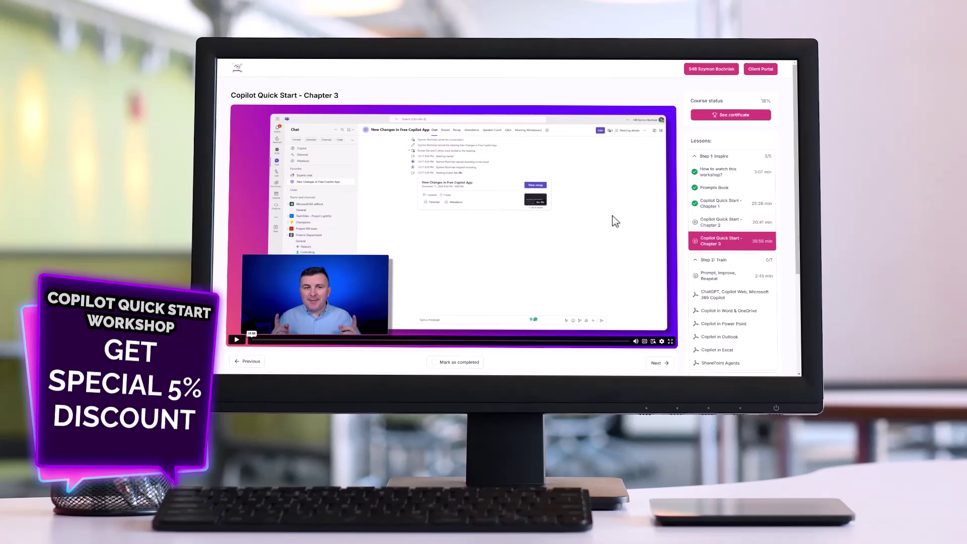
{"action": "scroll", "coordinate": [667, 207], "scroll_direction": "down", "scroll_amount": 2}
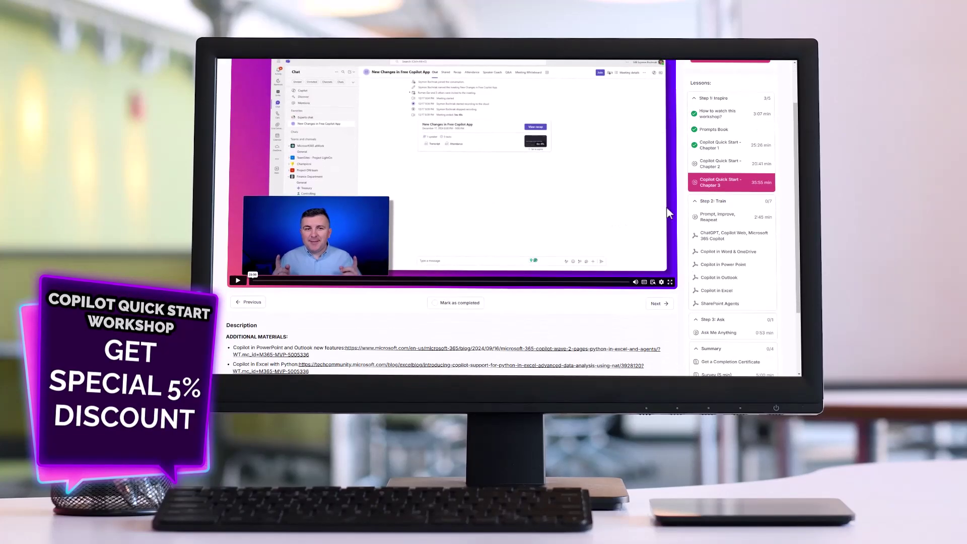
{"action": "left_click", "coordinate": [730, 237]}
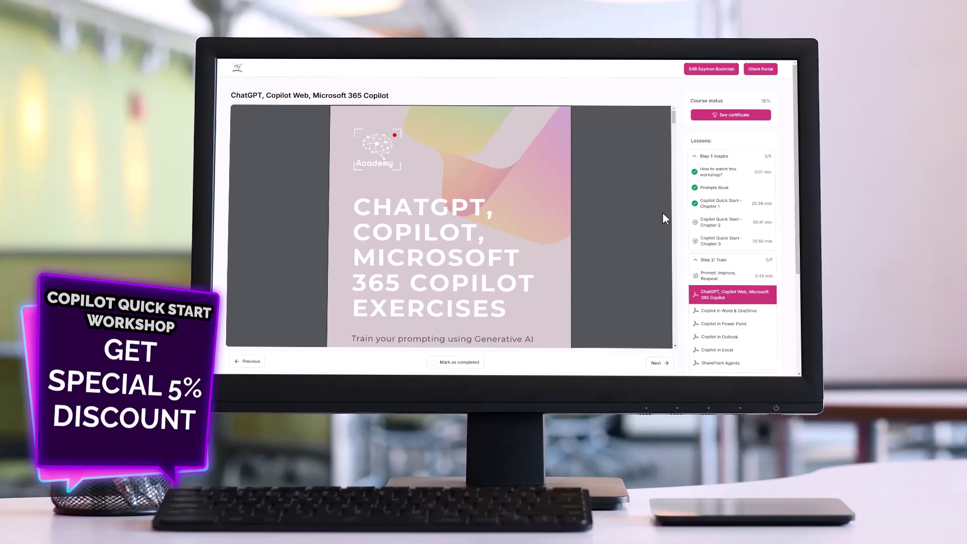
{"action": "scroll", "coordinate": [564, 195], "scroll_direction": "down", "scroll_amount": 4}
{"action": "left_click", "coordinate": [720, 116]}
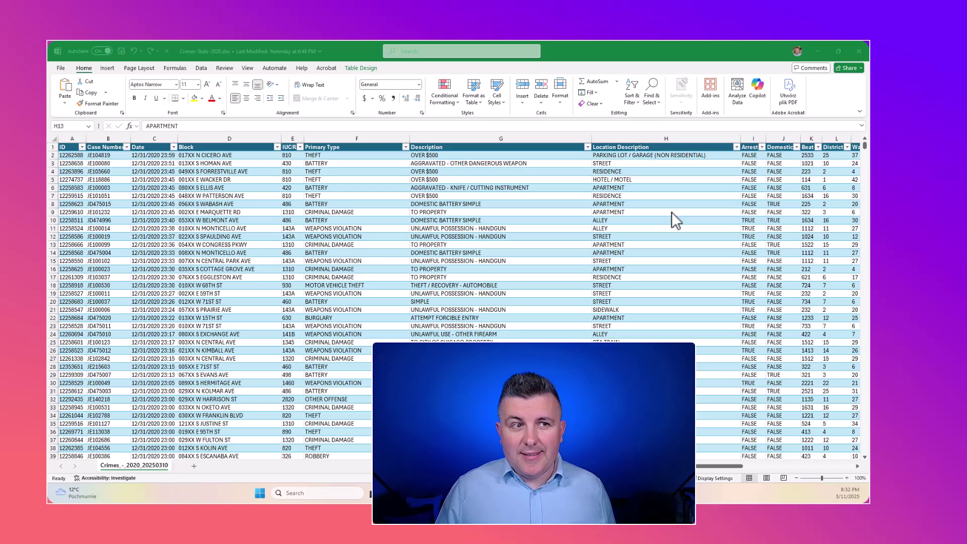
Open Copilot beside the crime table and request deeper advanced analysis using Python.
{"action": "left_click", "coordinate": [759, 96]}
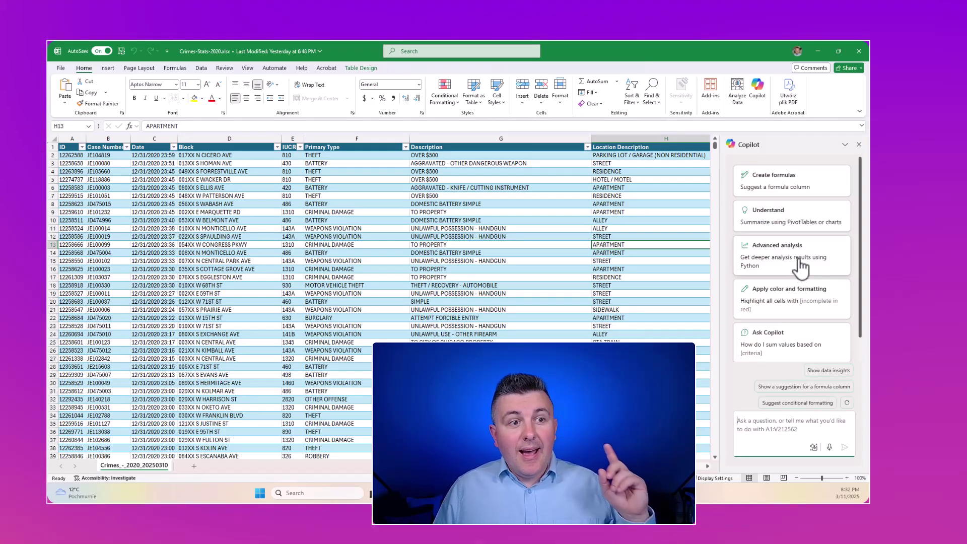
{"action": "left_click", "coordinate": [800, 266]}
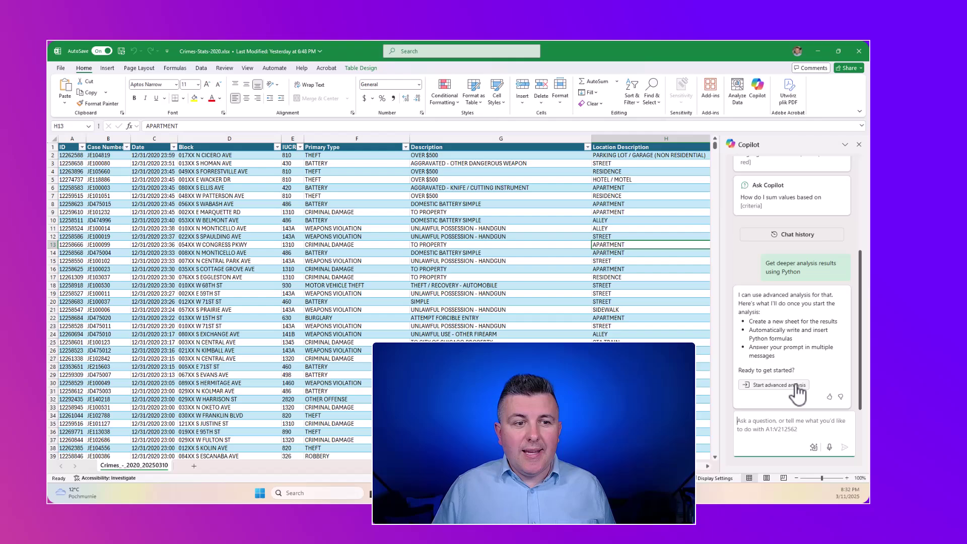
Start advanced analysis so the crime table loads into a Python DataFrame on a new Analysis1 sheet.
{"action": "left_click", "coordinate": [795, 386]}
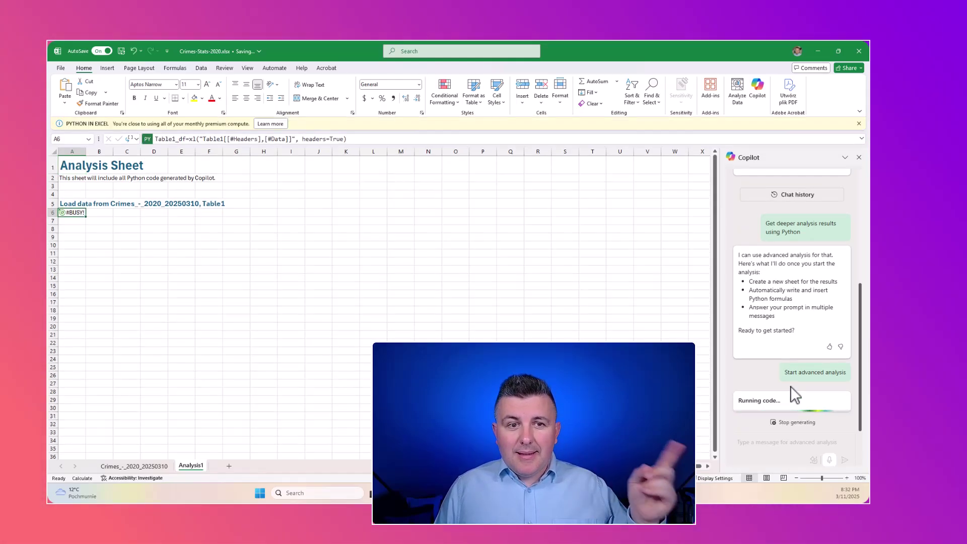
{"action": "left_click", "coordinate": [297, 192]}
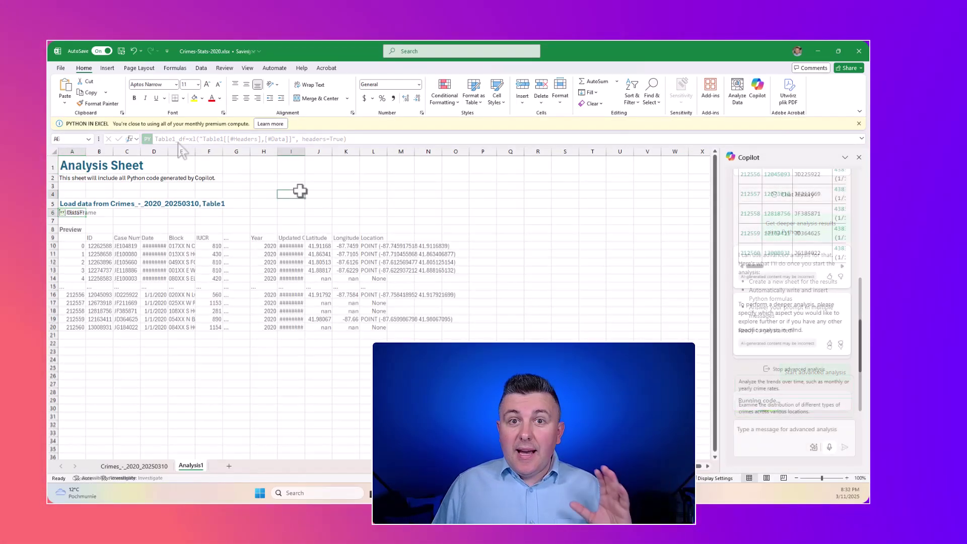
{"action": "left_click", "coordinate": [64, 214]}
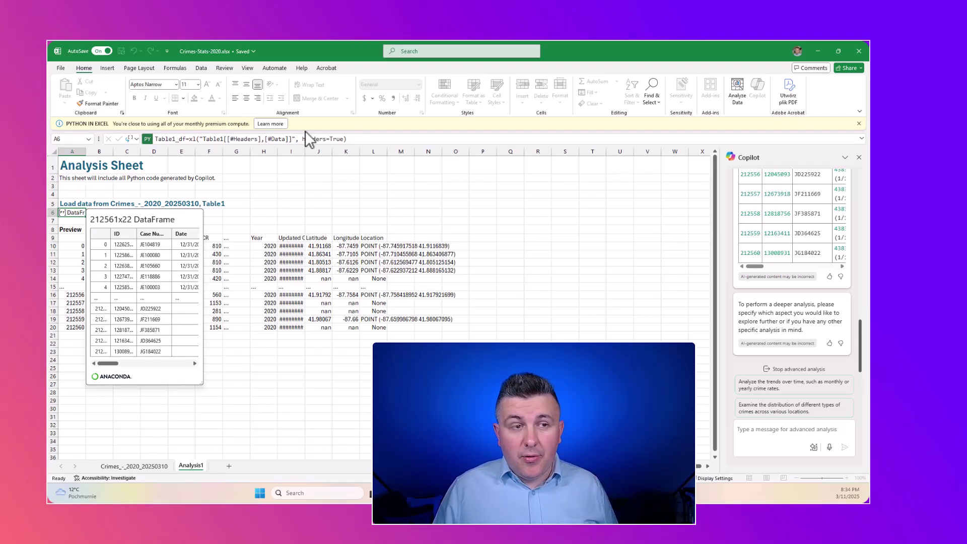
{"action": "key", "text": "Escape"}
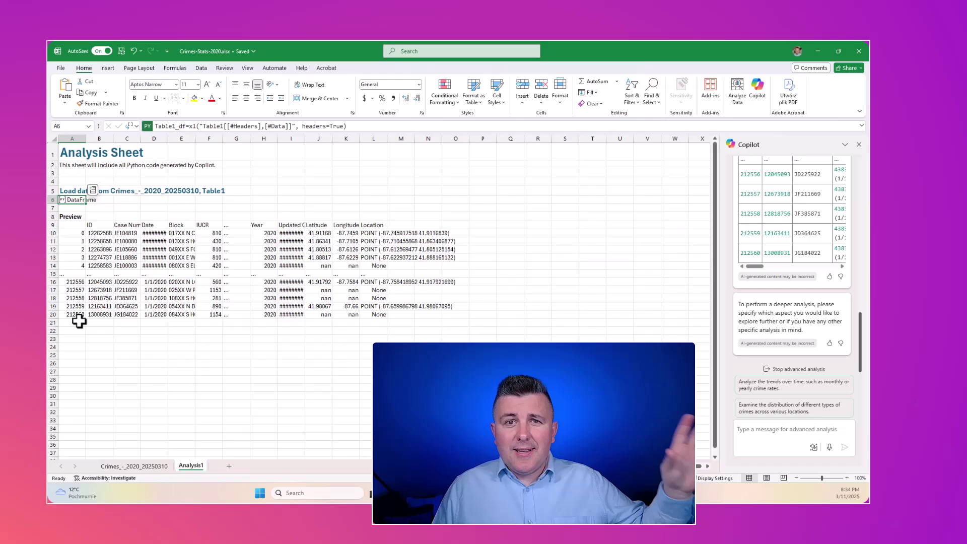
Have Copilot add monthly and yearly crime rate DataFrames at A42, with 2020 totalling 212561 crimes.
{"action": "left_click", "coordinate": [806, 386]}
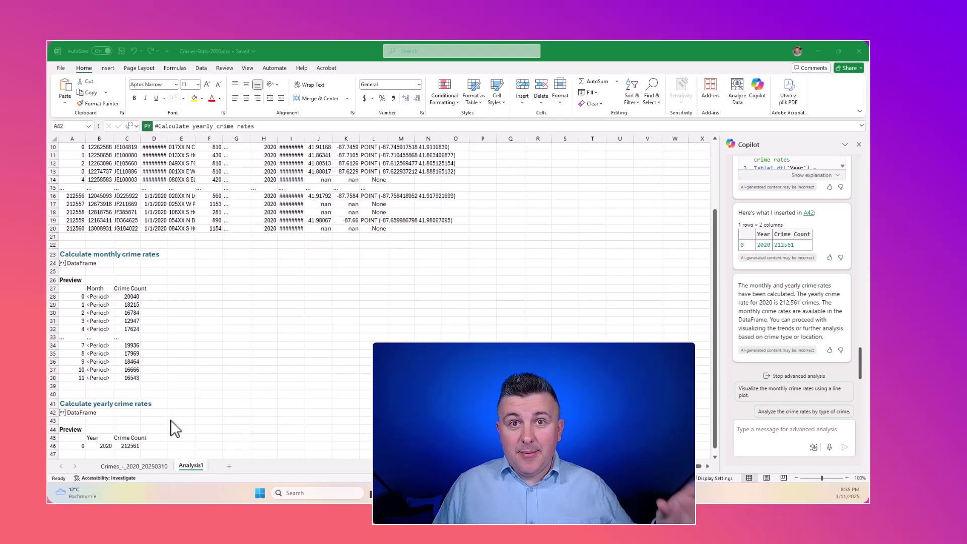
{"action": "scroll", "coordinate": [812, 330], "scroll_direction": "up", "scroll_amount": 10}
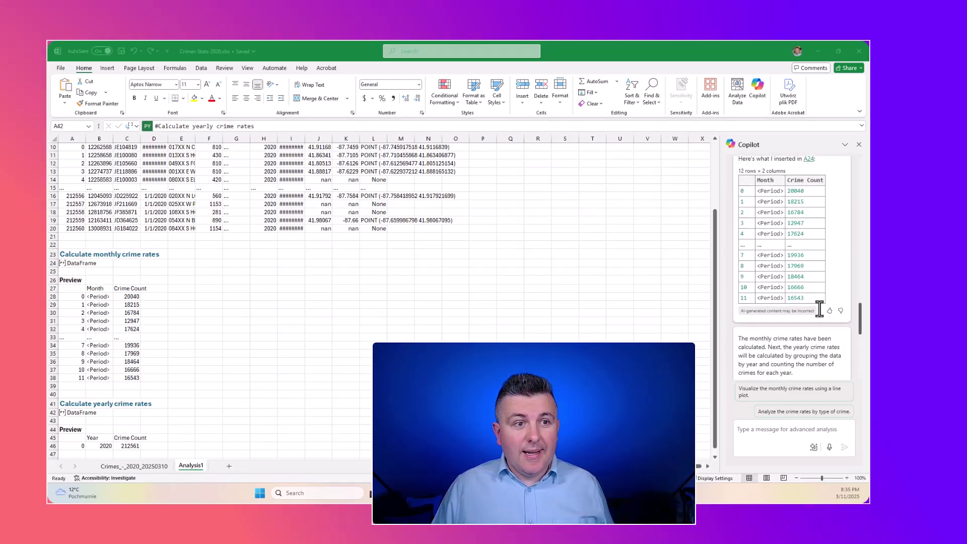
{"action": "scroll", "coordinate": [820, 309], "scroll_direction": "up", "scroll_amount": 3}
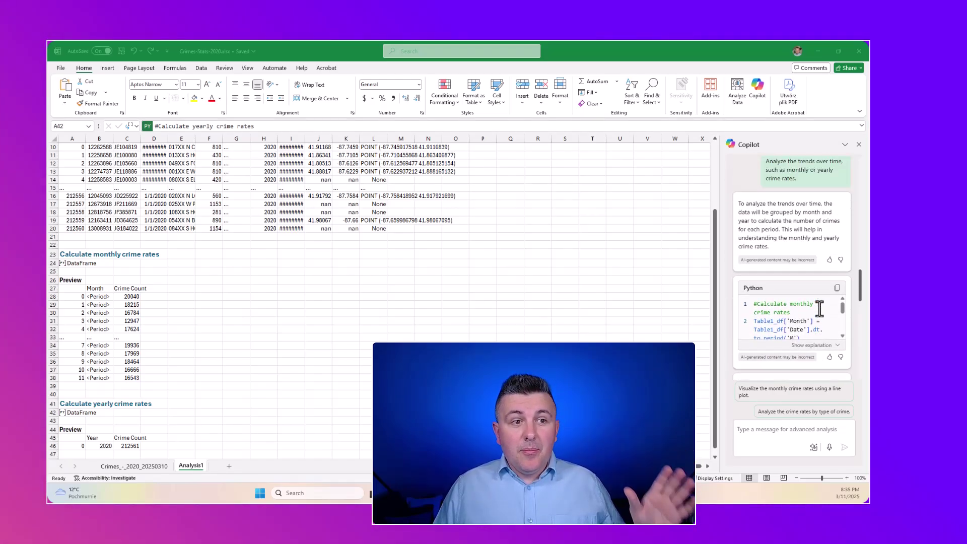
{"action": "scroll", "coordinate": [820, 309], "scroll_direction": "down", "scroll_amount": 5}
{"action": "scroll", "coordinate": [820, 307], "scroll_direction": "down", "scroll_amount": 2}
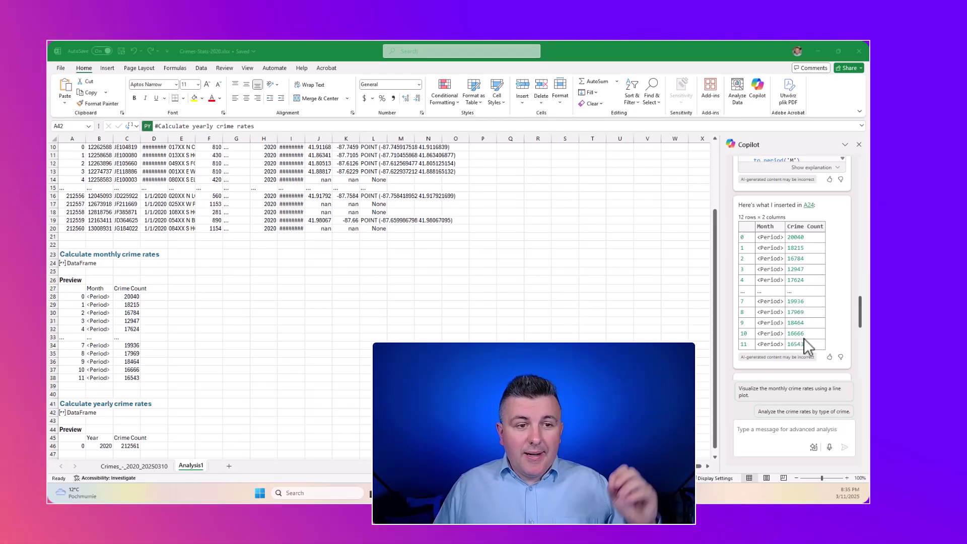
{"action": "scroll", "coordinate": [803, 338], "scroll_direction": "down", "scroll_amount": 5}
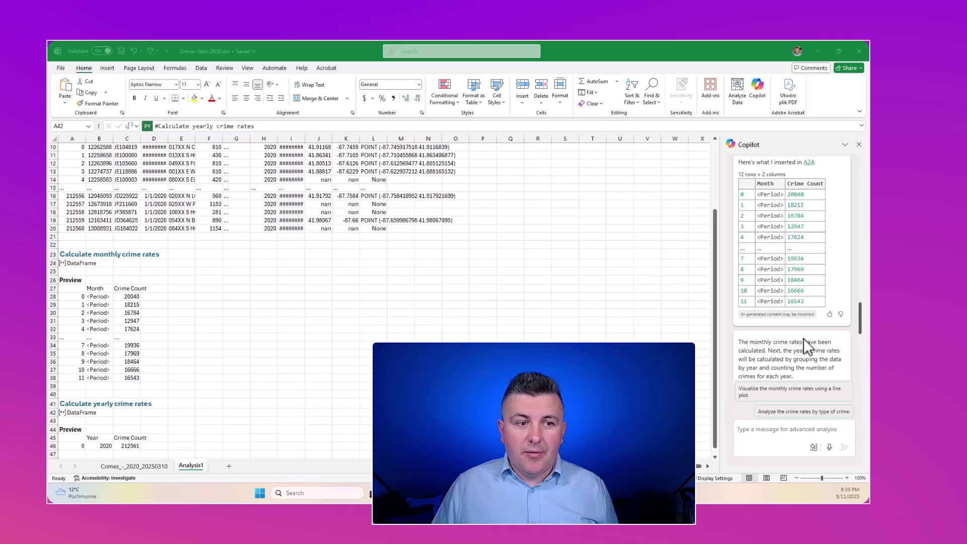
{"action": "scroll", "coordinate": [803, 337], "scroll_direction": "down", "scroll_amount": 3}
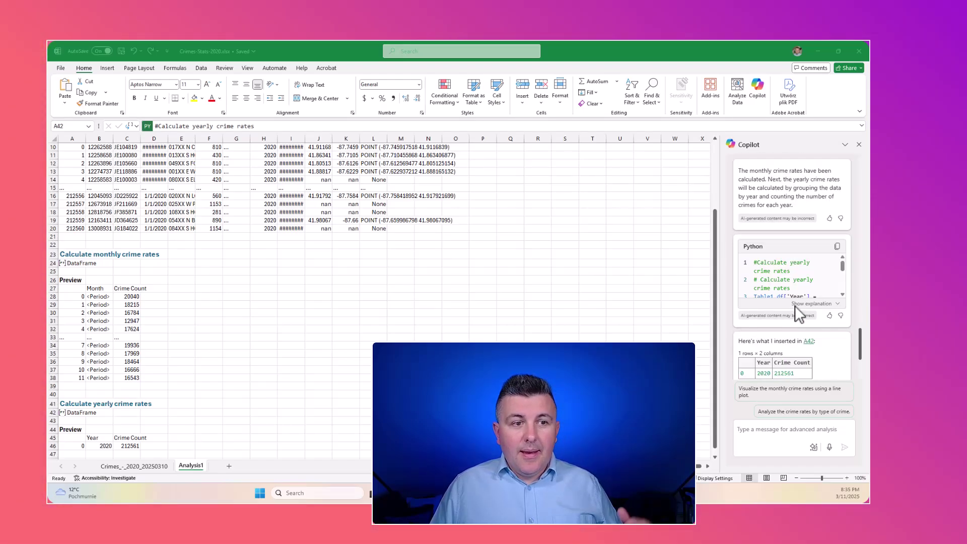
{"action": "scroll", "coordinate": [811, 276], "scroll_direction": "down", "scroll_amount": 5}
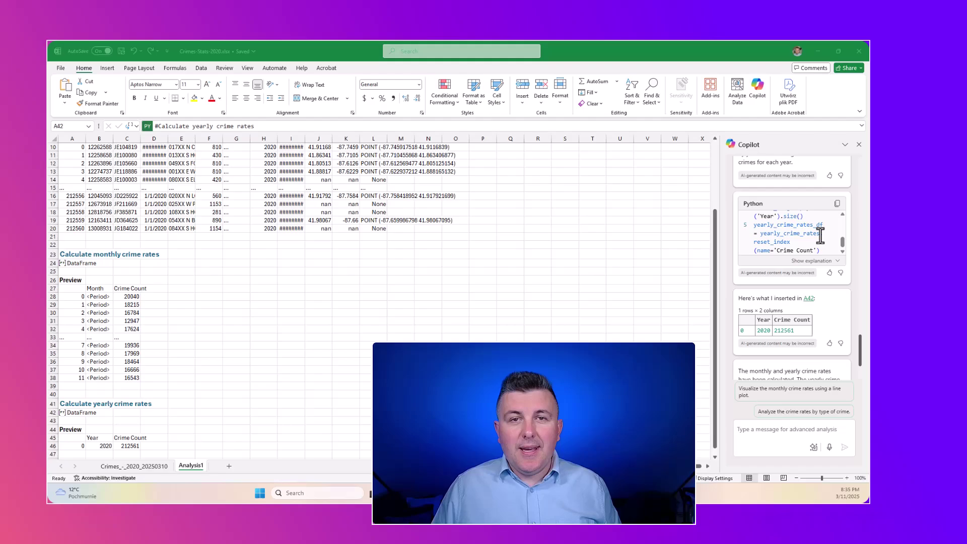
{"action": "scroll", "coordinate": [820, 235], "scroll_direction": "down", "scroll_amount": 3}
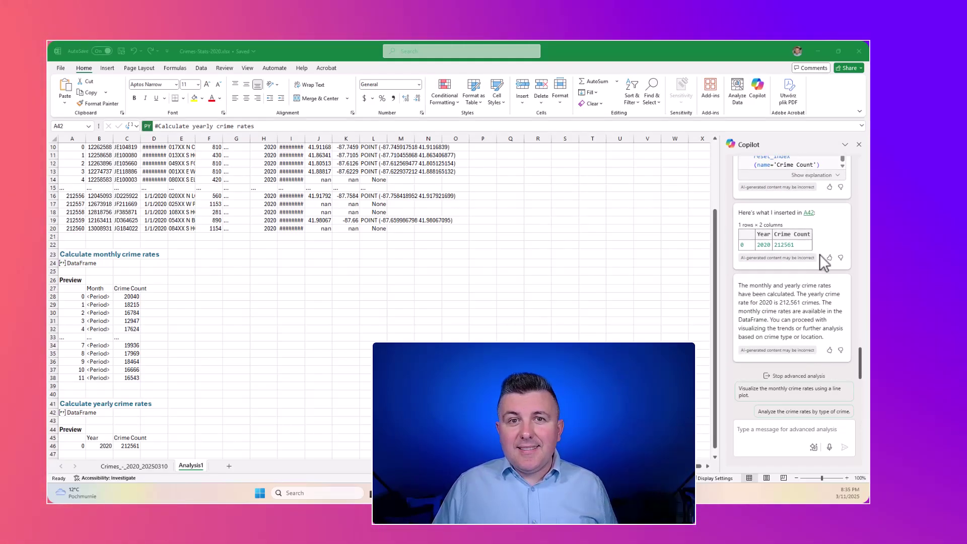
Insert a Monthly Crime Rates line plot of 2020 crime counts at A50 and review its code.
{"action": "left_click", "coordinate": [815, 391]}
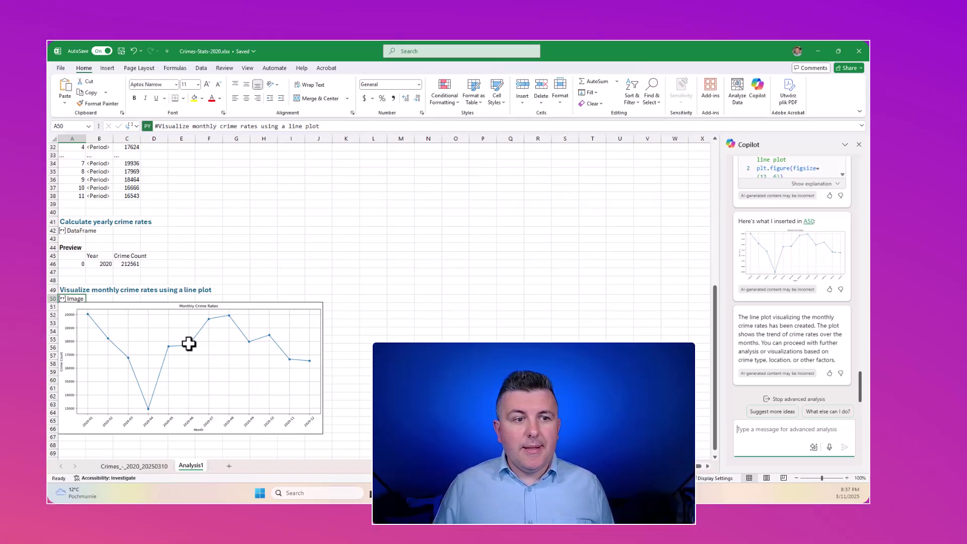
{"action": "scroll", "coordinate": [806, 296], "scroll_direction": "up", "scroll_amount": 2}
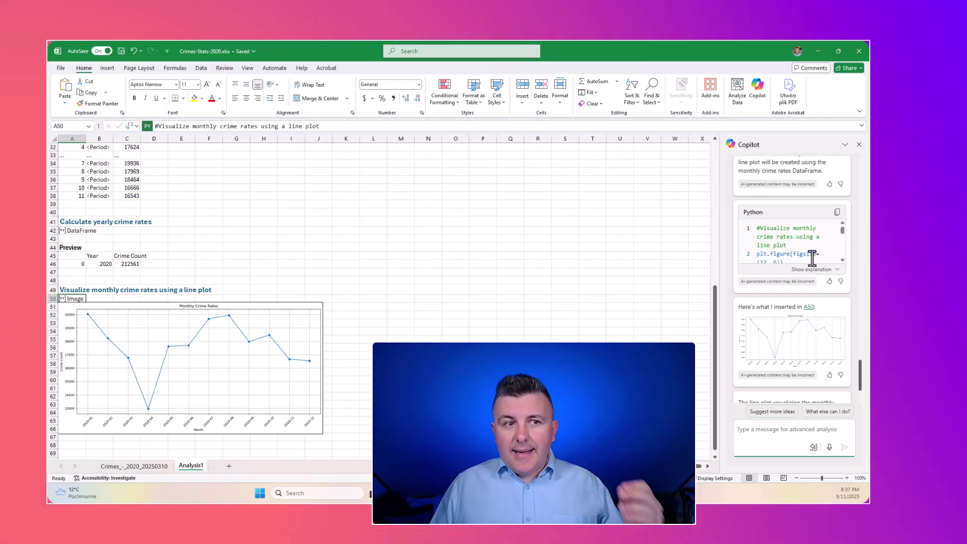
{"action": "scroll", "coordinate": [816, 246], "scroll_direction": "down", "scroll_amount": 4}
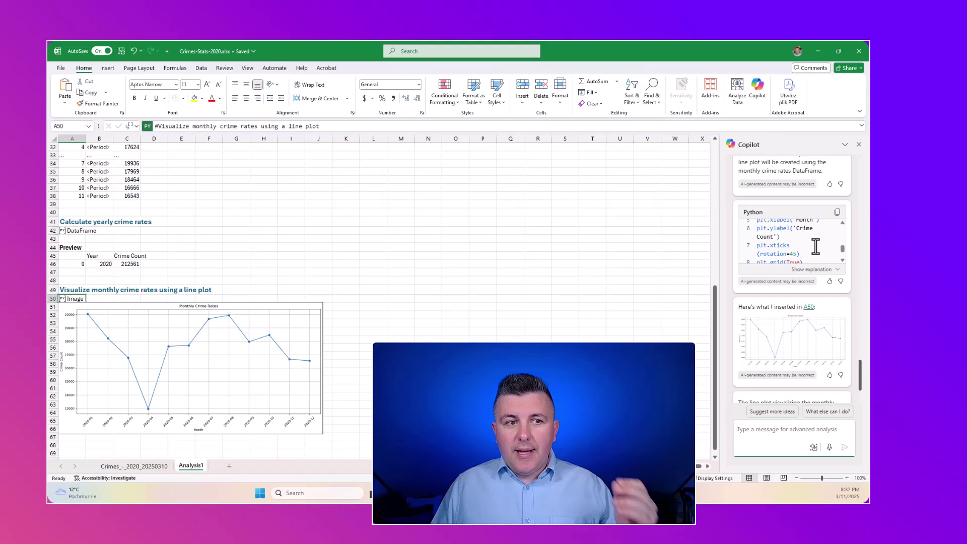
{"action": "scroll", "coordinate": [816, 247], "scroll_direction": "down", "scroll_amount": 2}
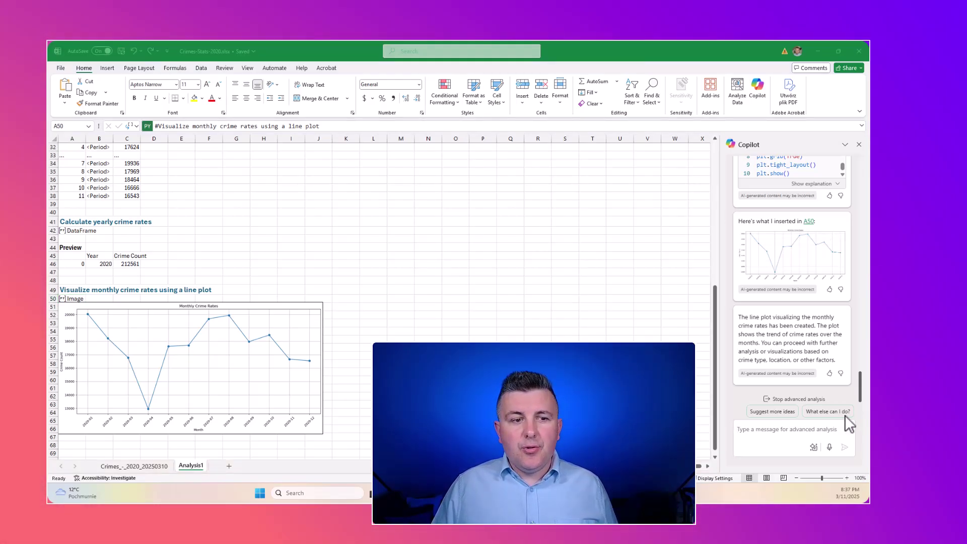
Ask Copilot to 'Visualize number of crimes on the map based on Location', producing a scatter map at A70.
{"action": "left_click", "coordinate": [758, 433]}
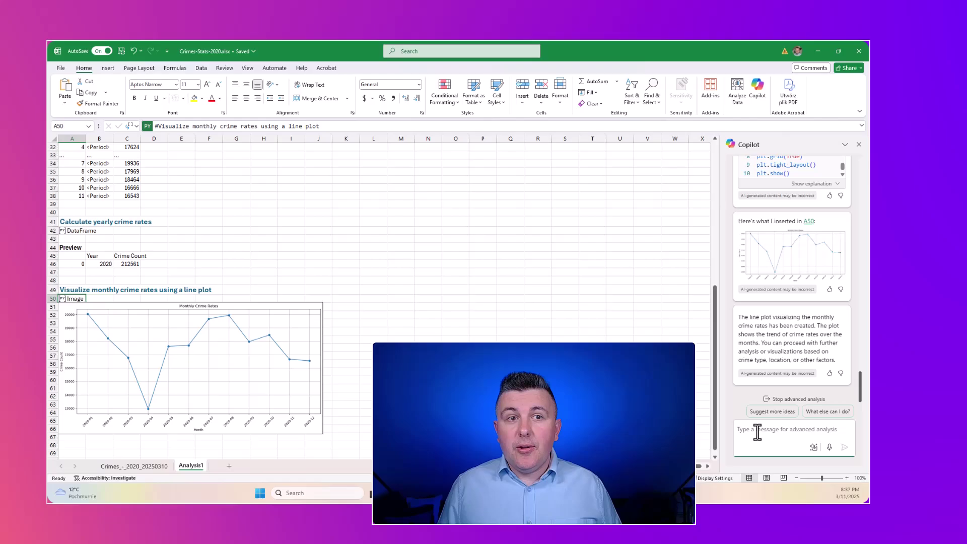
{"action": "type", "text": "Visualize number of crimes on the map based on Location"}
{"action": "key", "text": "Return"}
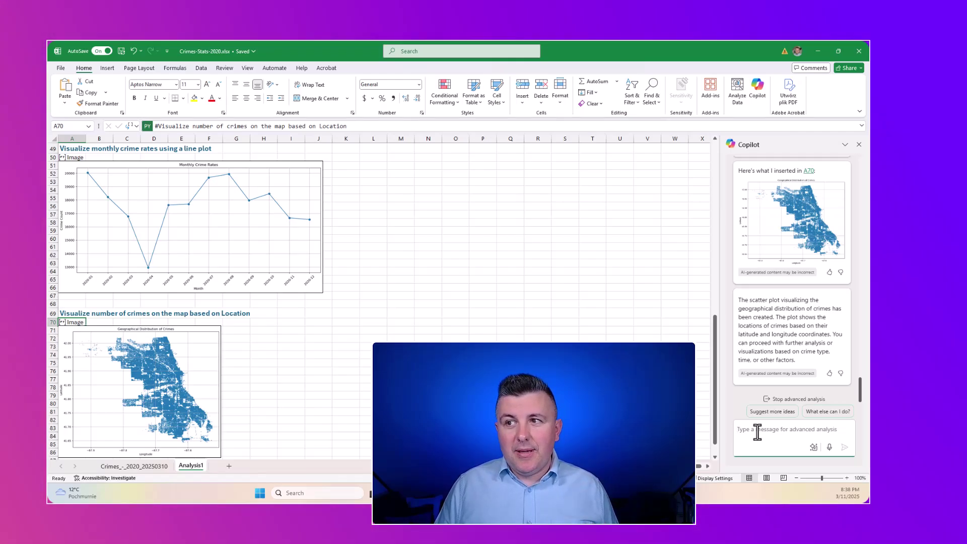
Send the deviation-from-mean prompt to get a monthly Deviation from Mean Crime Count chart at A90.
{"action": "type", "text": "Calculate statistical deviation in the when you compare it with average value. Visualize the data"}
{"action": "key", "text": "Return"}
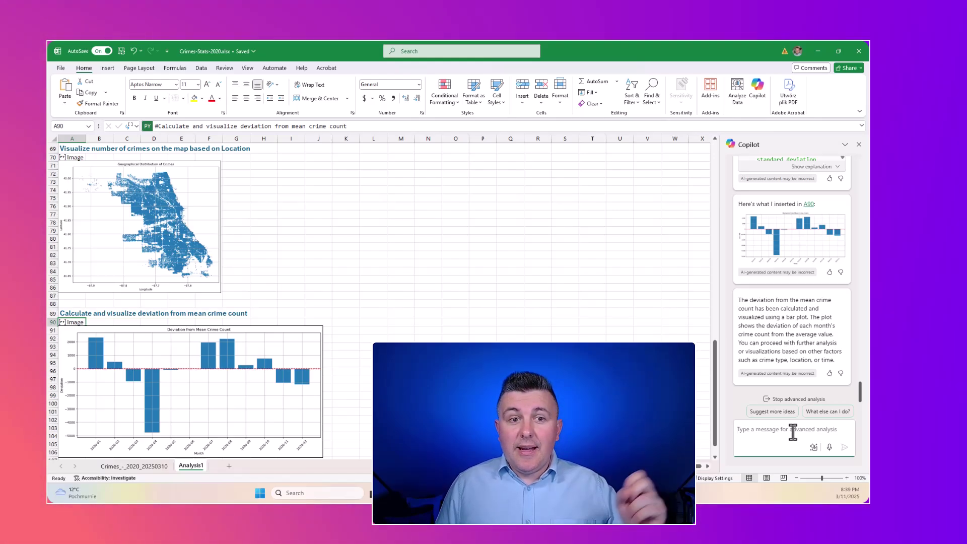
Send the correlation analysis prompt, inserting a correlation matrix and Beat scatter plots at A110.
{"action": "type", "text": "Perform a correlation analysis in metrics data between the number of crimes, type of crimes and location to determine if there's a statistical relationship between these metrics. Present the correlation coefficient and a scatter plot to illustrate the relationship and summarize your findings with implications"}
{"action": "key", "text": "Return"}
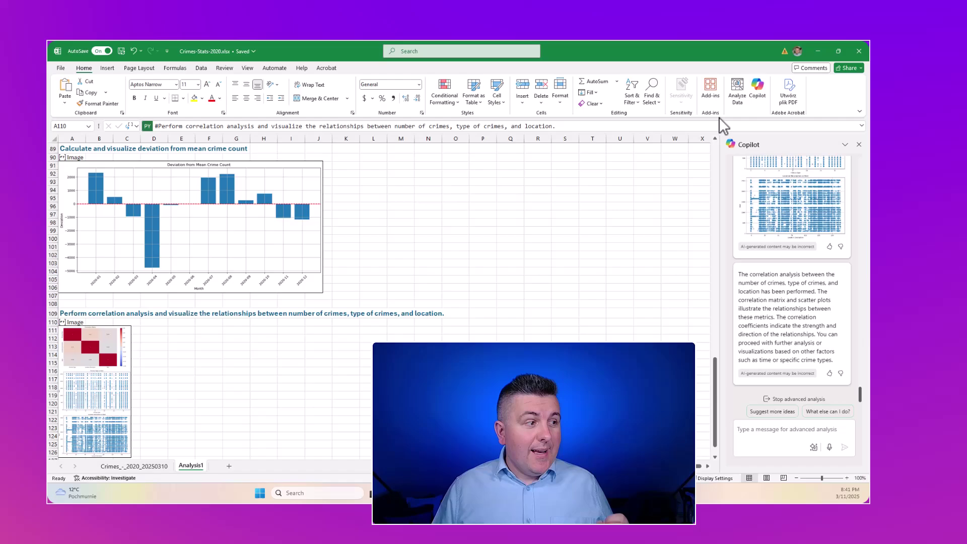
{"action": "scroll", "coordinate": [801, 246], "scroll_direction": "up", "scroll_amount": 4}
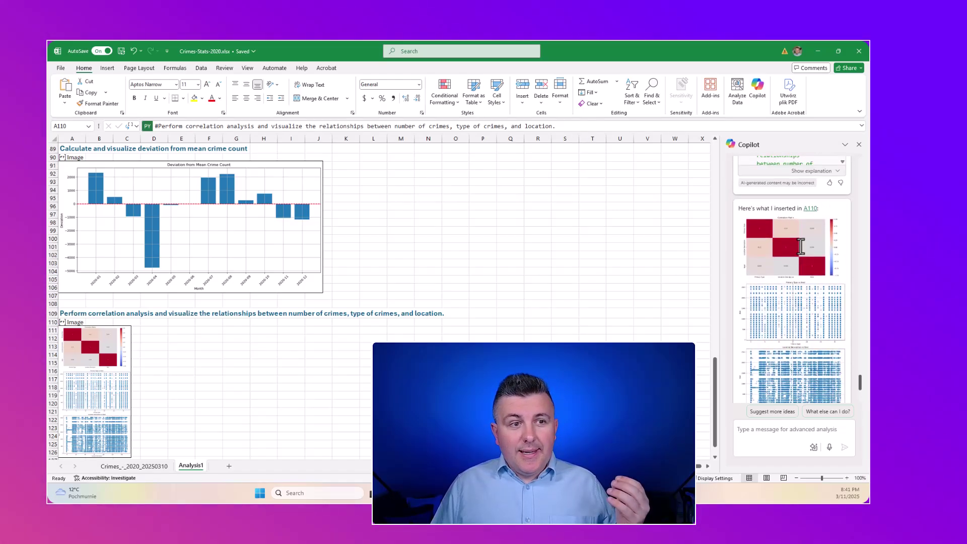
{"action": "scroll", "coordinate": [804, 235], "scroll_direction": "up", "scroll_amount": 10}
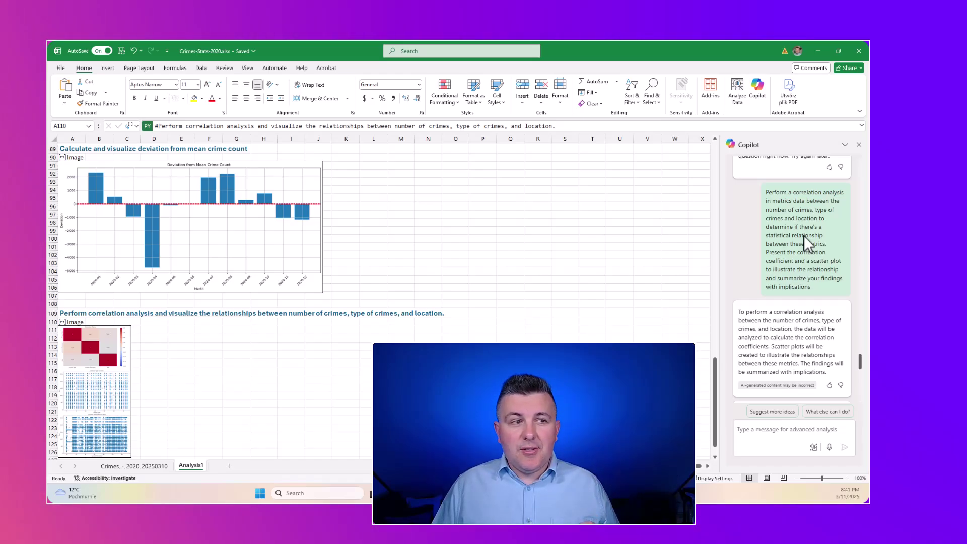
{"action": "scroll", "coordinate": [272, 293], "scroll_direction": "down", "scroll_amount": 2}
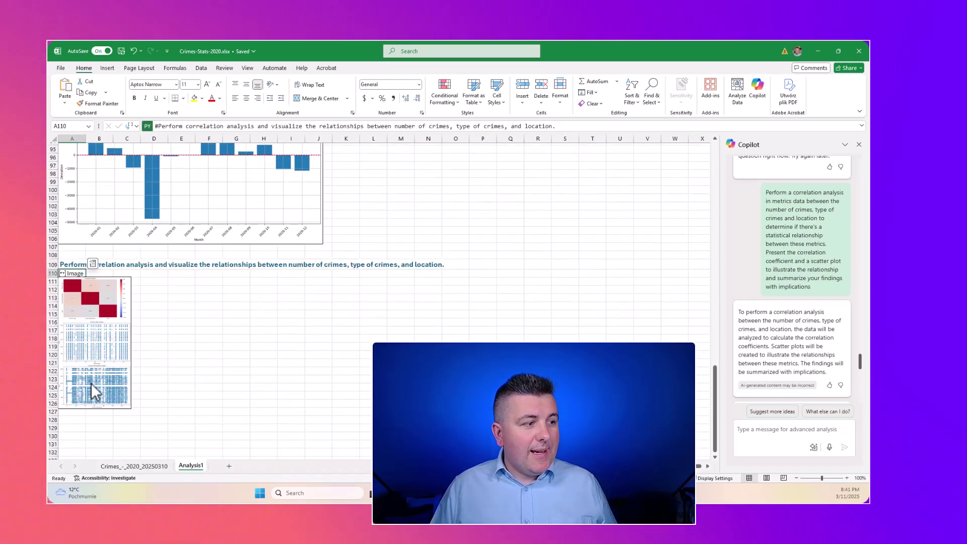
Enlarge the correlation charts picture to roughly ten columns wide.
{"action": "left_click", "coordinate": [131, 408]}
{"action": "left_click_drag", "start_coordinate": [132, 409], "coordinate": [317, 436]}
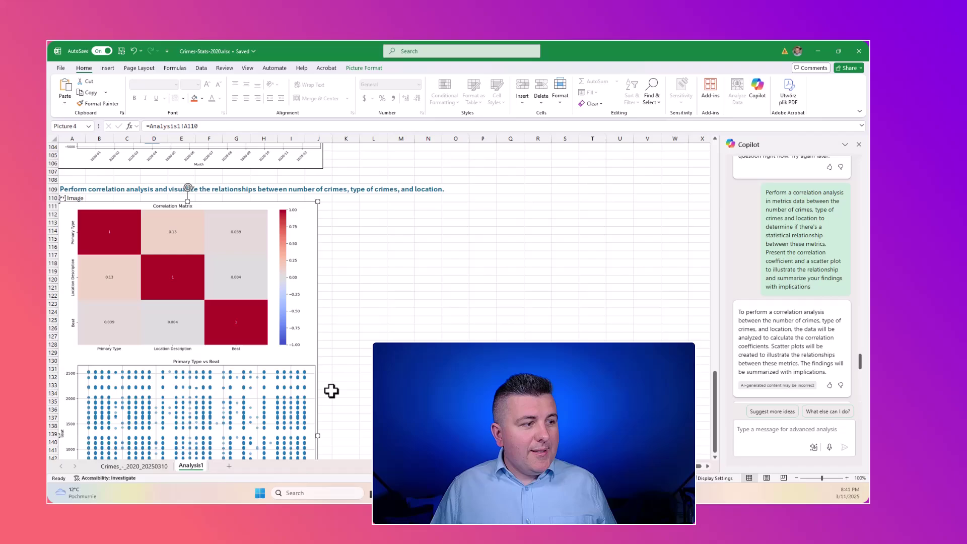
{"action": "scroll", "coordinate": [337, 346], "scroll_direction": "down", "scroll_amount": 1}
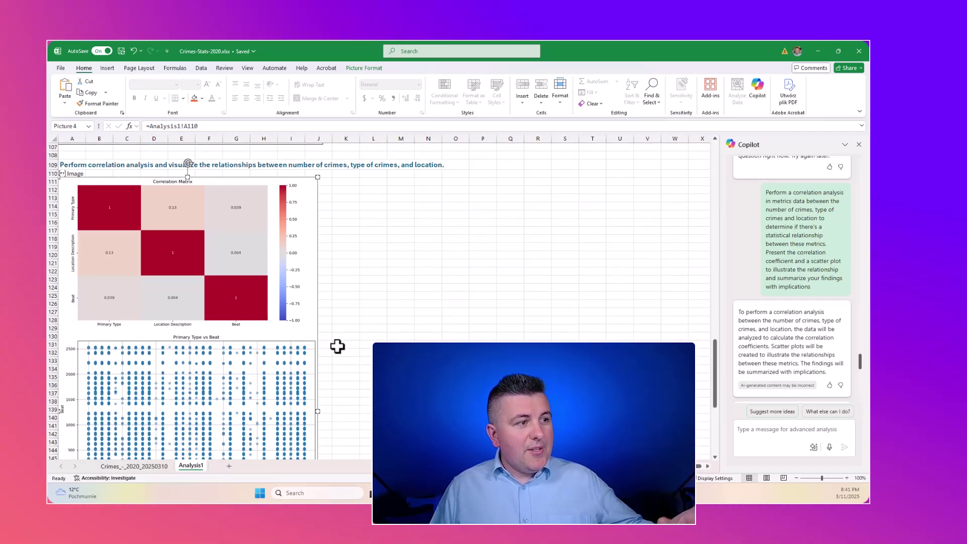
{"action": "scroll", "coordinate": [338, 346], "scroll_direction": "down", "scroll_amount": 12}
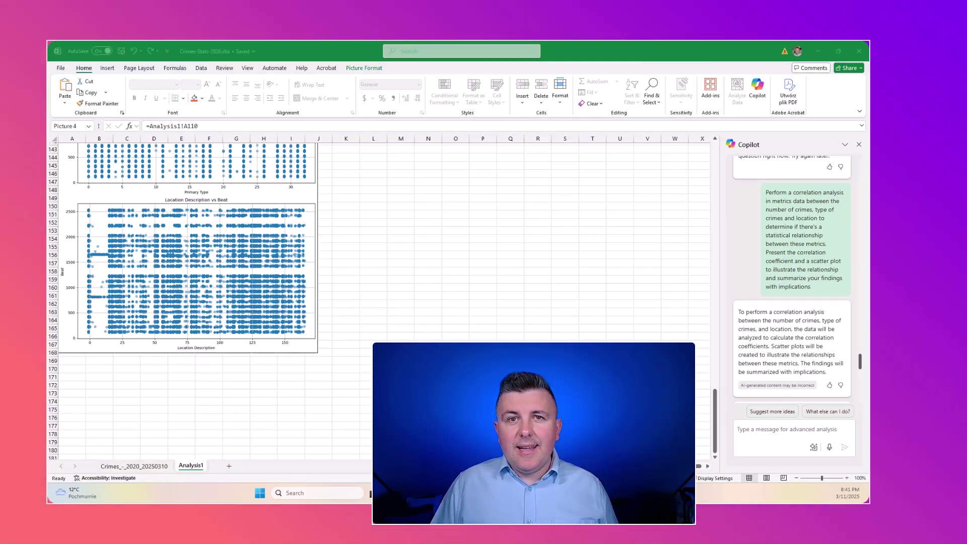
{"action": "left_click", "coordinate": [766, 431]}
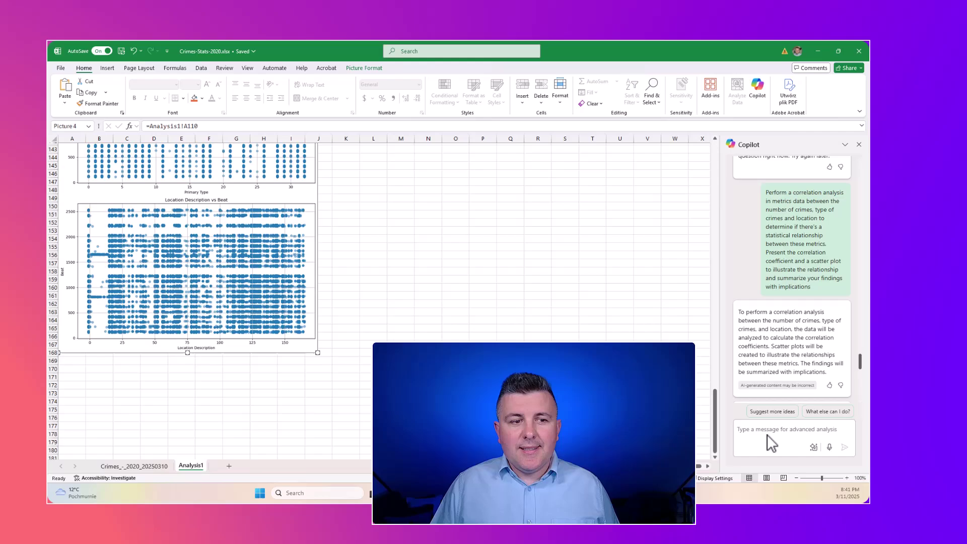
Send the 'Analyze correlation between crime type, location description' prompt to Copilot.
{"action": "type", "text": "Analyze correlation between crime type, location description"}
{"action": "key", "text": "Return"}
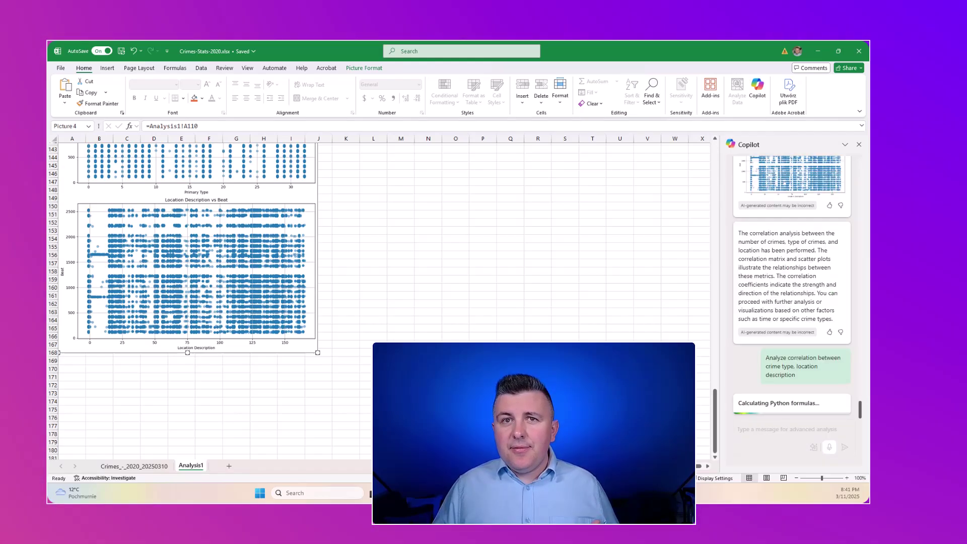